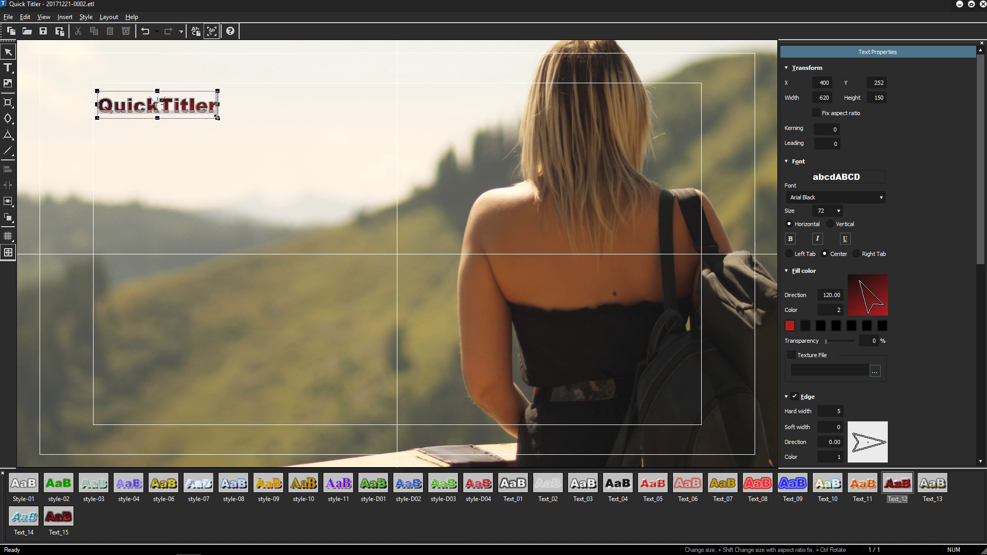
Step: Enlarge the QuickTitler text box and show the still, roll and crawl title types
{"action": "left_click_drag", "start_coordinate": [215, 119], "coordinate": [278, 163]}
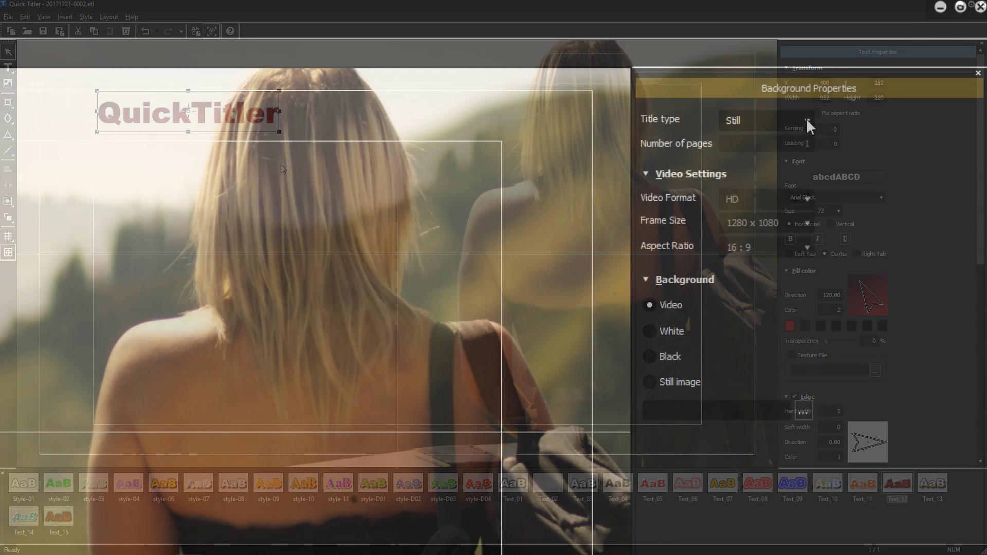
{"action": "left_click", "coordinate": [806, 121]}
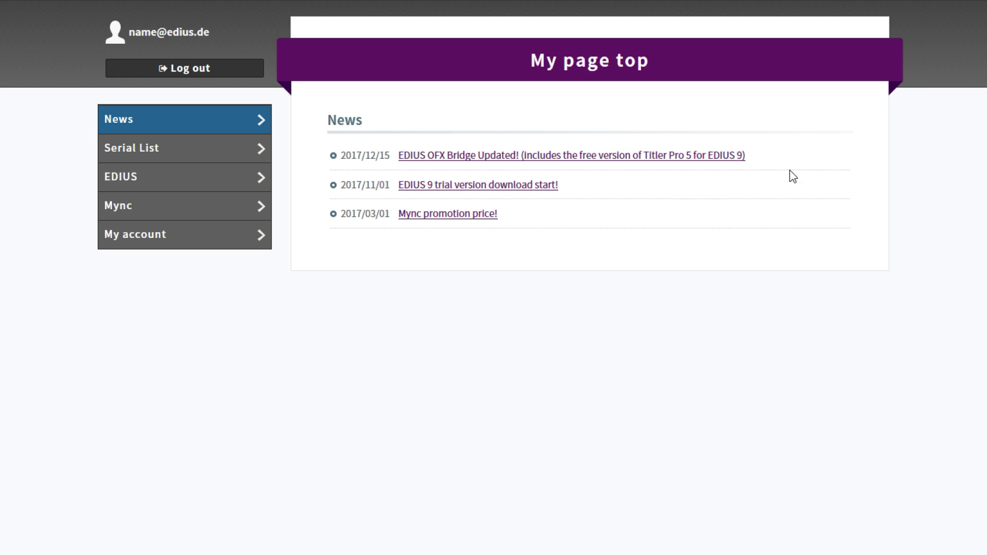
Step: Open the 2017/12/15 news item 'EDIUS OFX Bridge Updated!' on My page
{"action": "left_click", "coordinate": [722, 158]}
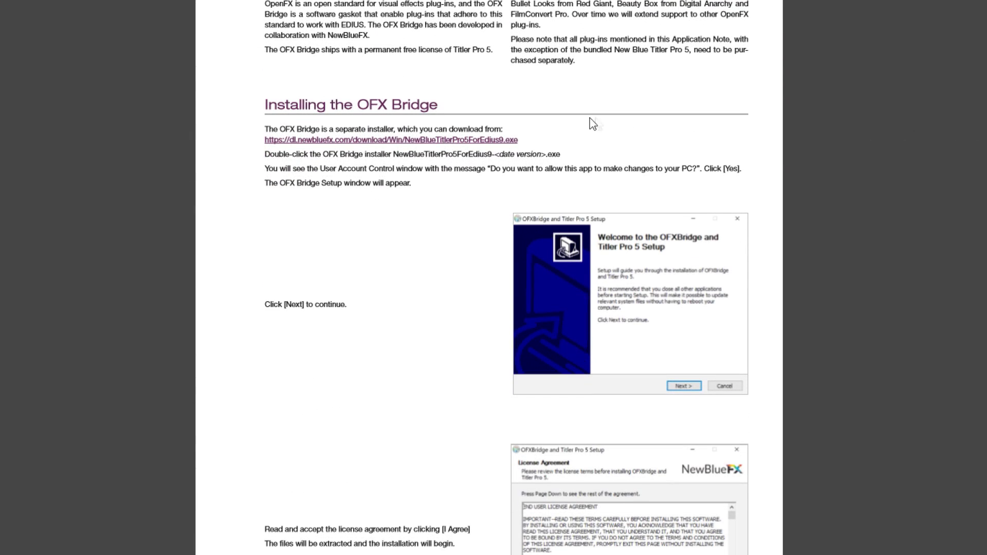
Step: Copy the installer link from the application note and load it in a new Edge tab
{"action": "double_click", "coordinate": [432, 144]}
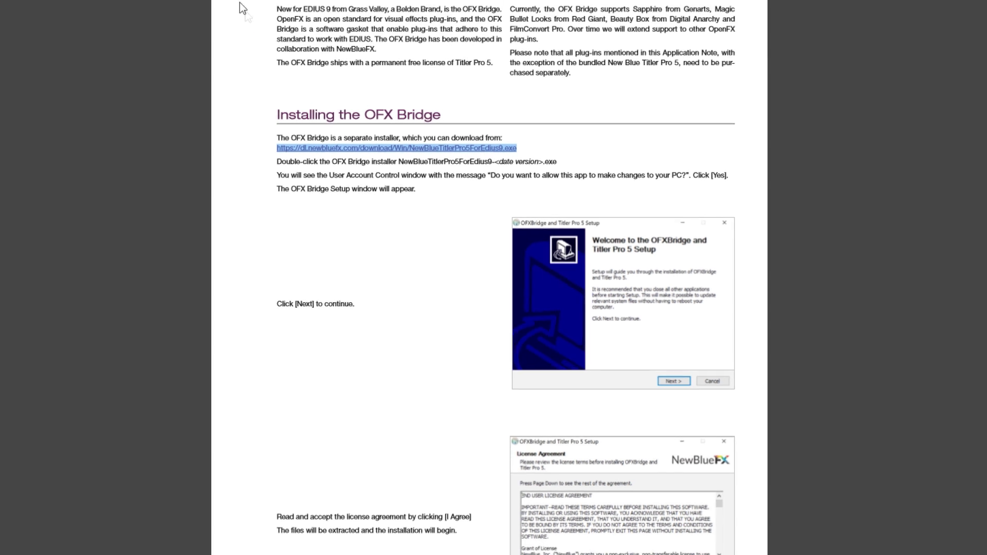
{"action": "key", "text": "ctrl+t"}
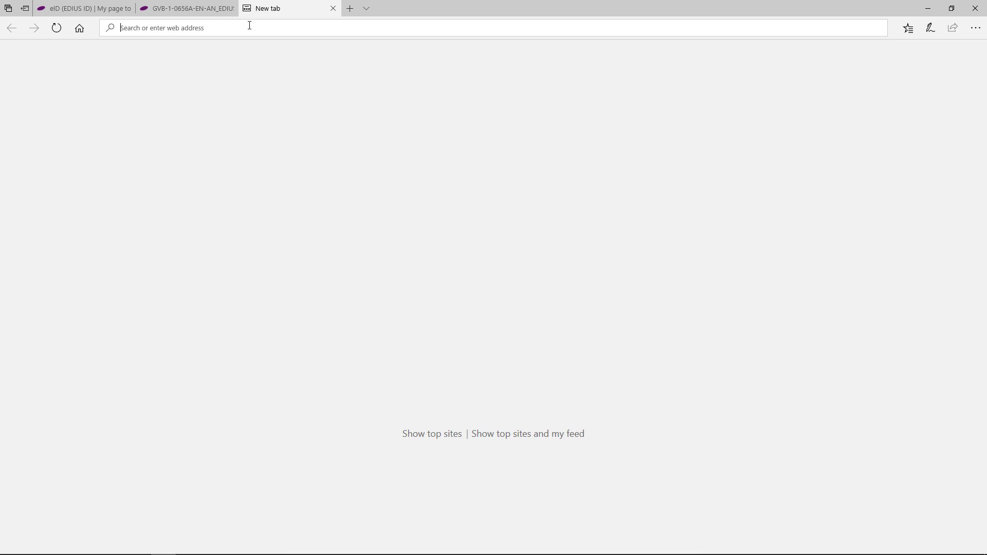
{"action": "type", "text": "https://dl.newbluefx.com/download/Win/NewBlueTitlerPro5ForEdius9.exe"}
{"action": "key", "text": "Return"}
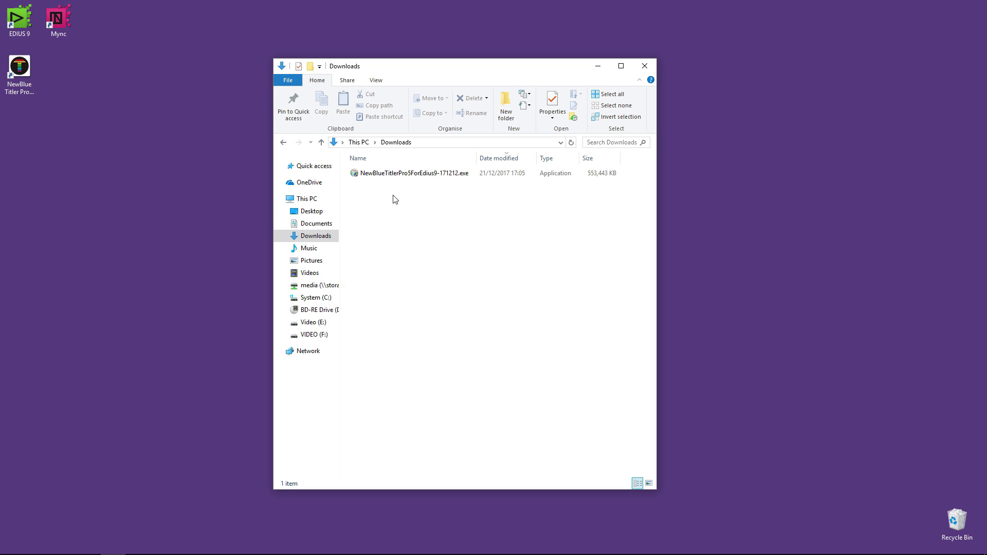
Step: Run NewBlueTitlerPro5ForEdius9-171212.exe from the Downloads folder
{"action": "double_click", "coordinate": [395, 174]}
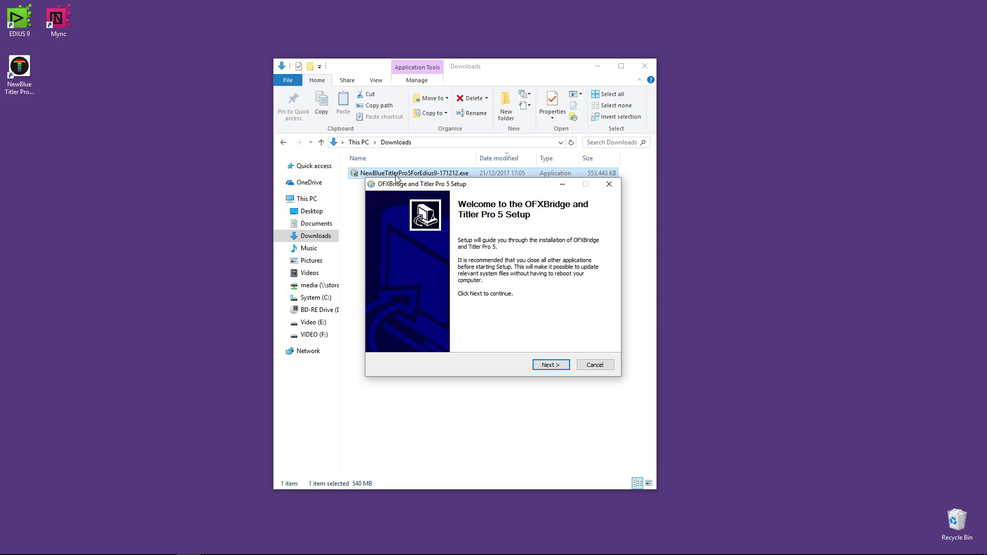
Step: Get past the welcome page, accept the licence, and finish the installation
{"action": "left_click", "coordinate": [550, 365]}
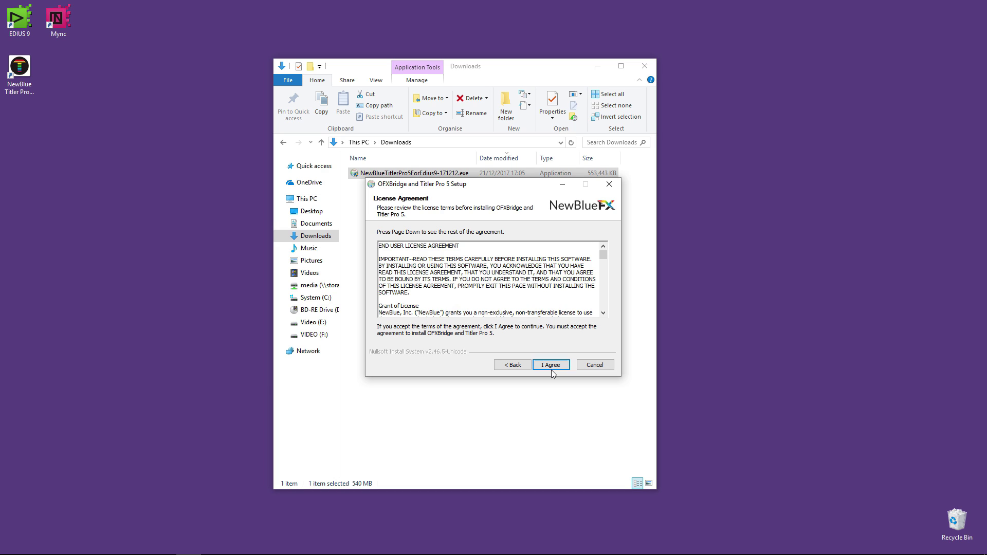
{"action": "left_click", "coordinate": [550, 365]}
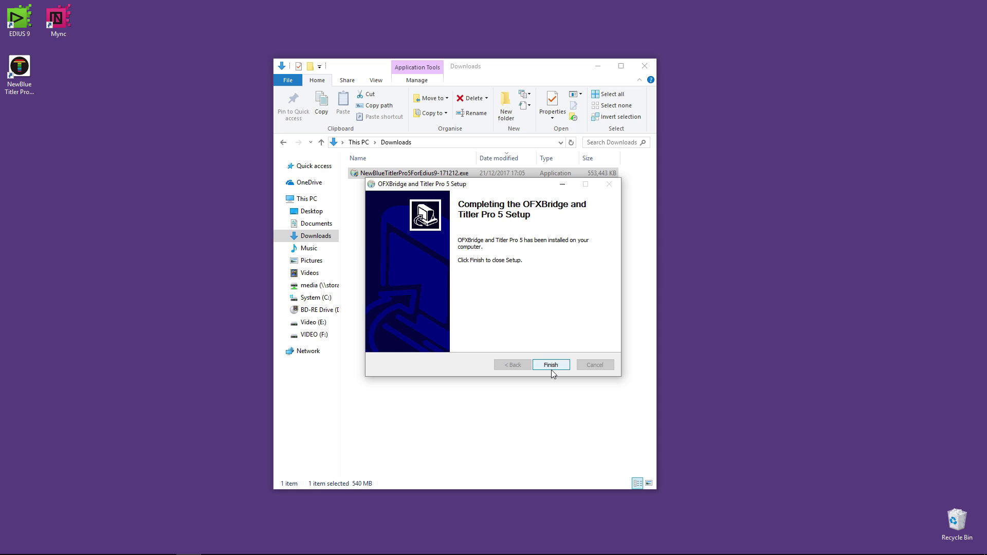
{"action": "left_click", "coordinate": [551, 370]}
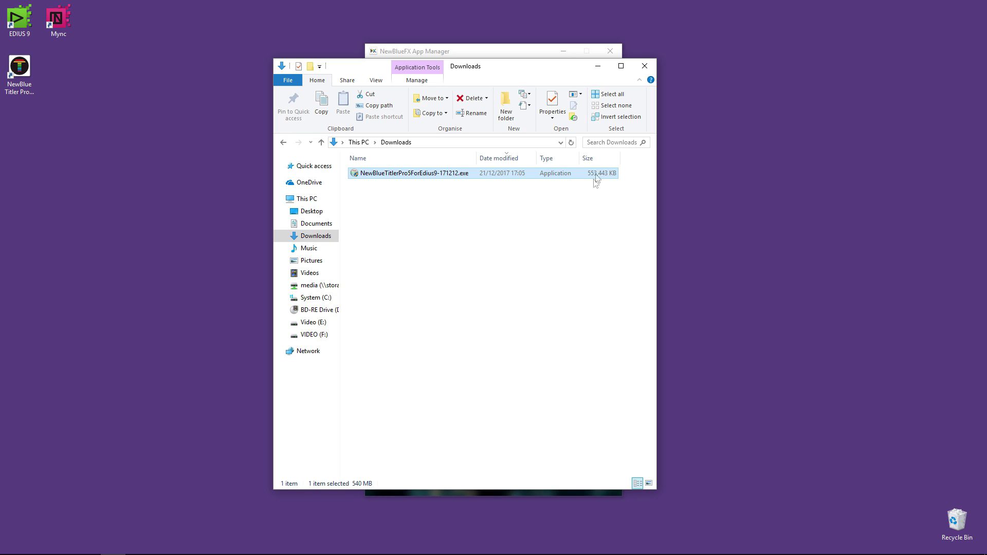
Step: Close the Downloads folder window to reveal the NewBlueFX App Manager
{"action": "left_click", "coordinate": [645, 66]}
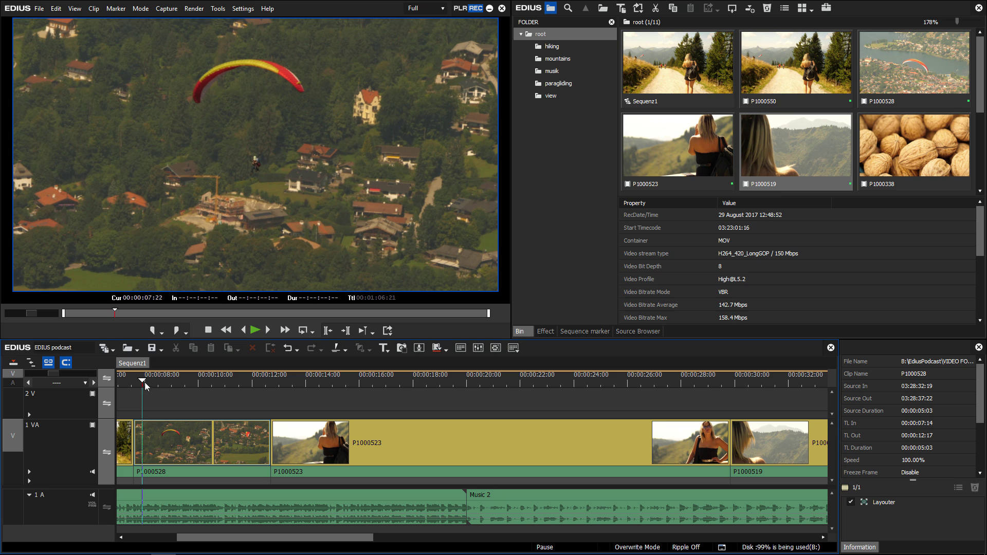
Step: Set In at 00:00:12:17 and Out at 00:00:13:22, then add a NewBlue Titler Pro 5 clip
{"action": "left_click_drag", "start_coordinate": [143, 381], "coordinate": [272, 386]}
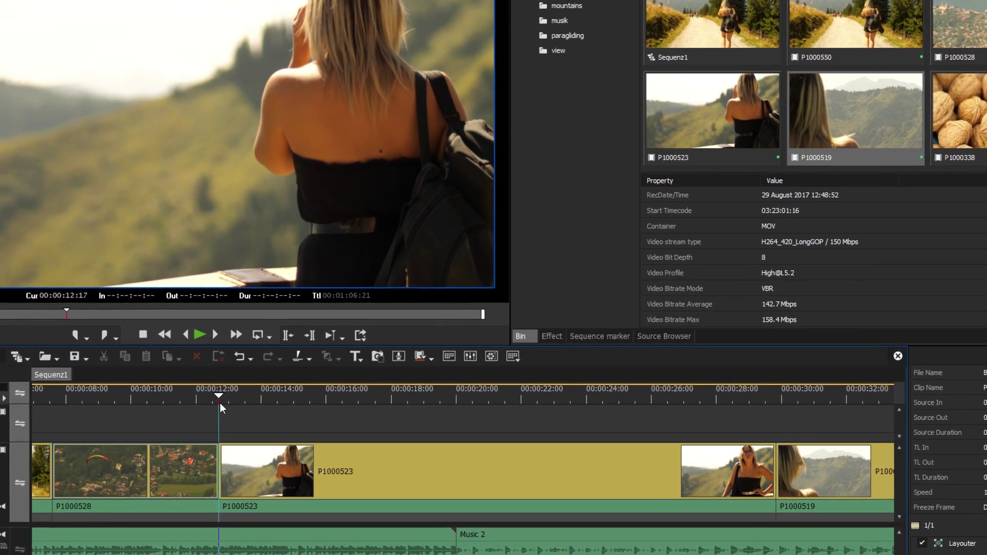
{"action": "key", "text": "i"}
{"action": "left_click_drag", "start_coordinate": [175, 417], "coordinate": [219, 411]}
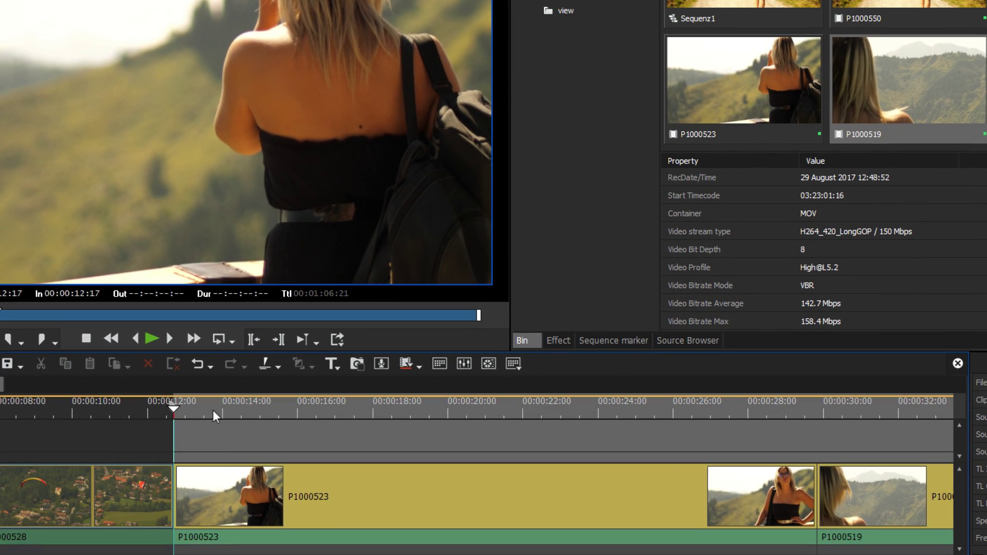
{"action": "key", "text": "o"}
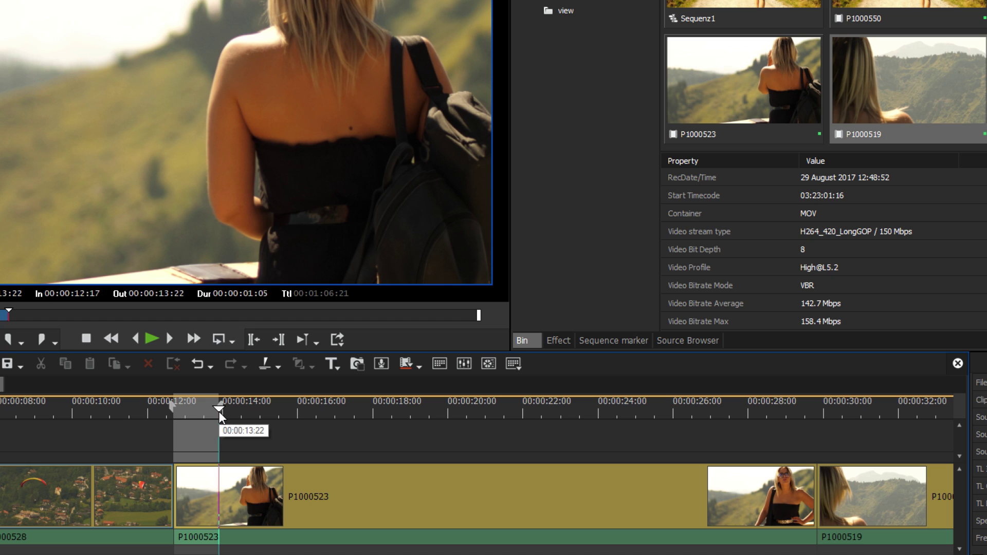
{"action": "right_click", "coordinate": [186, 435]}
{"action": "mouse_move", "coordinate": [235, 445]}
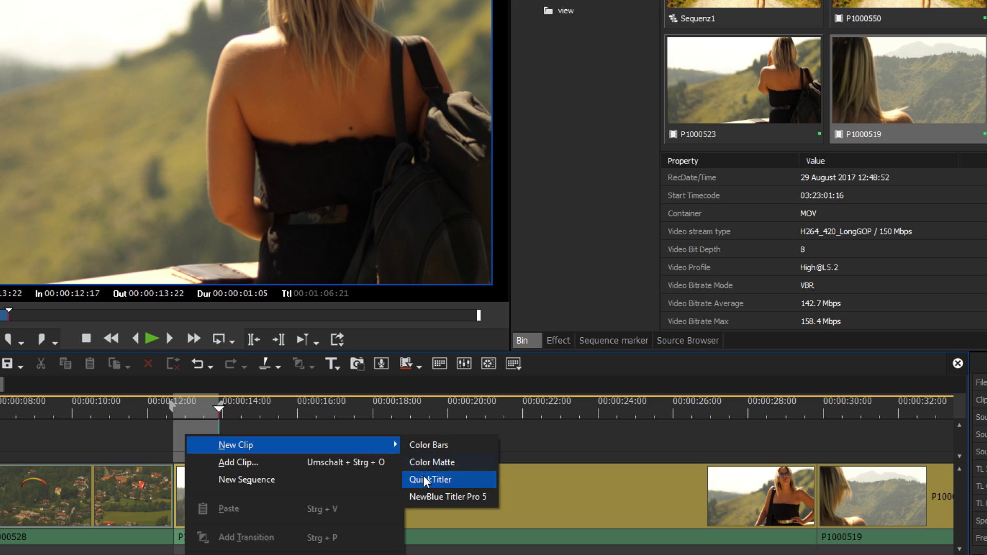
{"action": "left_click", "coordinate": [440, 497]}
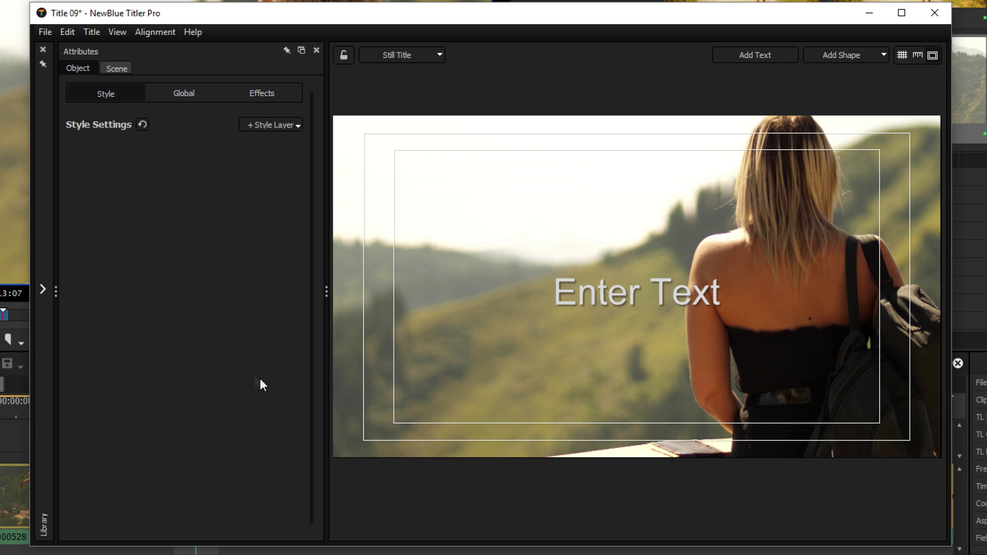
Step: Expand and pin the Library panel, docking it beside the Attributes panel
{"action": "left_click", "coordinate": [46, 288]}
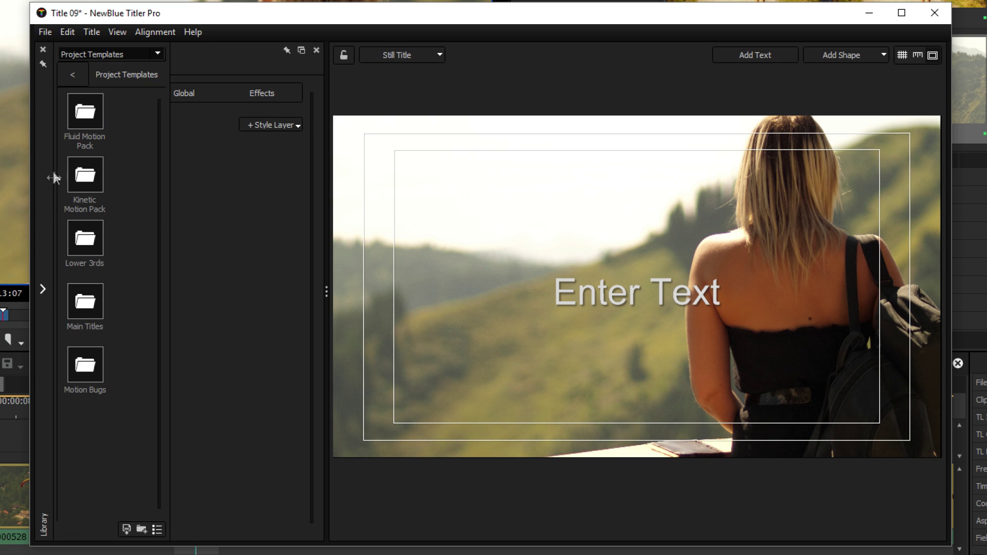
{"action": "left_click", "coordinate": [42, 65]}
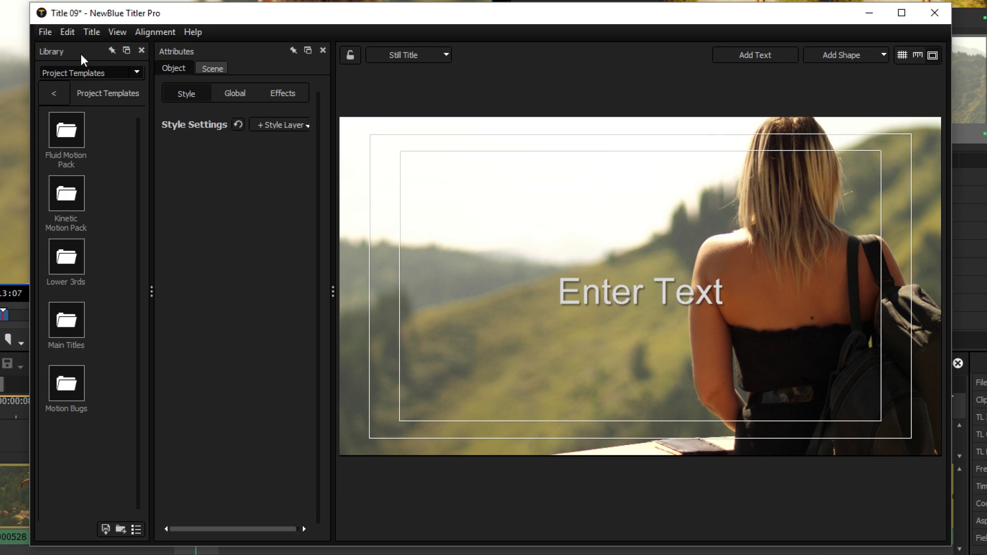
{"action": "mouse_move", "coordinate": [81, 53]}
{"action": "left_mouse_down"}
{"action": "mouse_move", "coordinate": [254, 71]}
{"action": "mouse_move", "coordinate": [87, 69]}
{"action": "left_mouse_up"}
Step: Apply the Main Titles > Wreath Title template and switch Still Title to Animated Title
{"action": "double_click", "coordinate": [67, 320]}
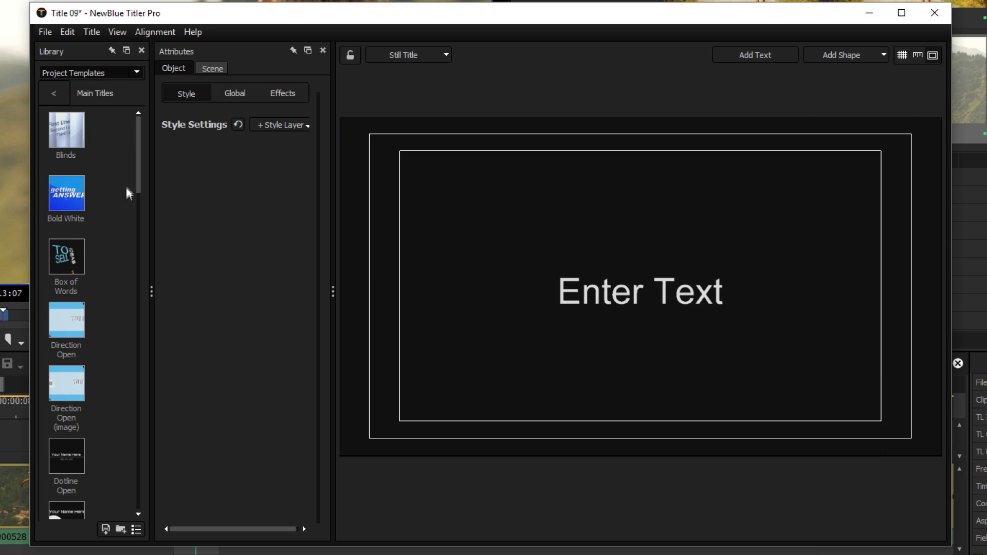
{"action": "left_click_drag", "start_coordinate": [136, 167], "coordinate": [134, 510]}
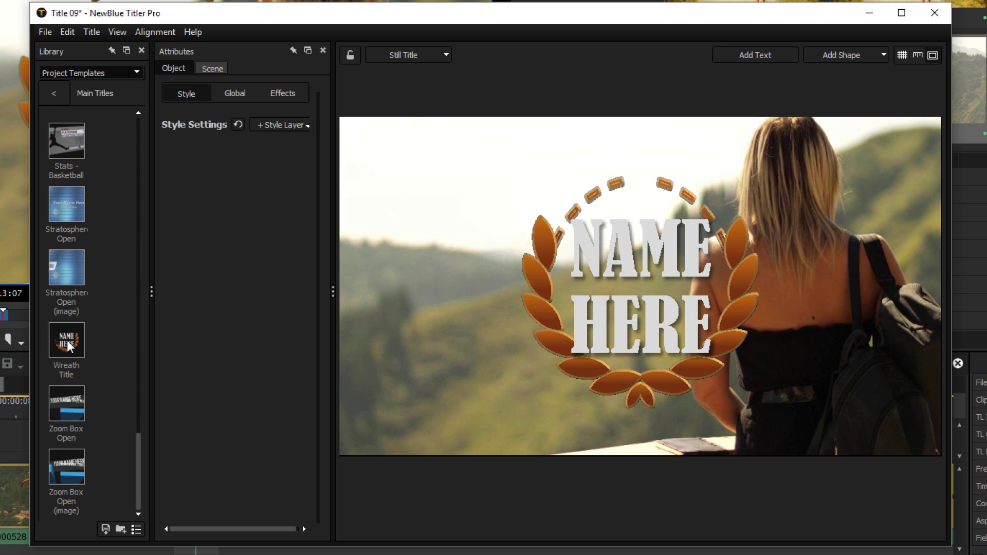
{"action": "double_click", "coordinate": [68, 346]}
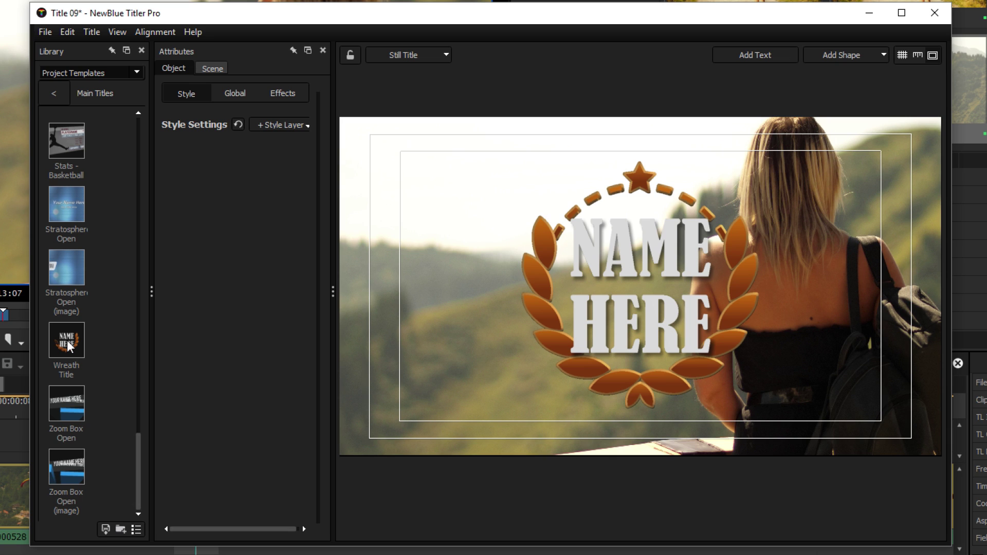
{"action": "left_click", "coordinate": [437, 54]}
{"action": "left_click", "coordinate": [433, 72]}
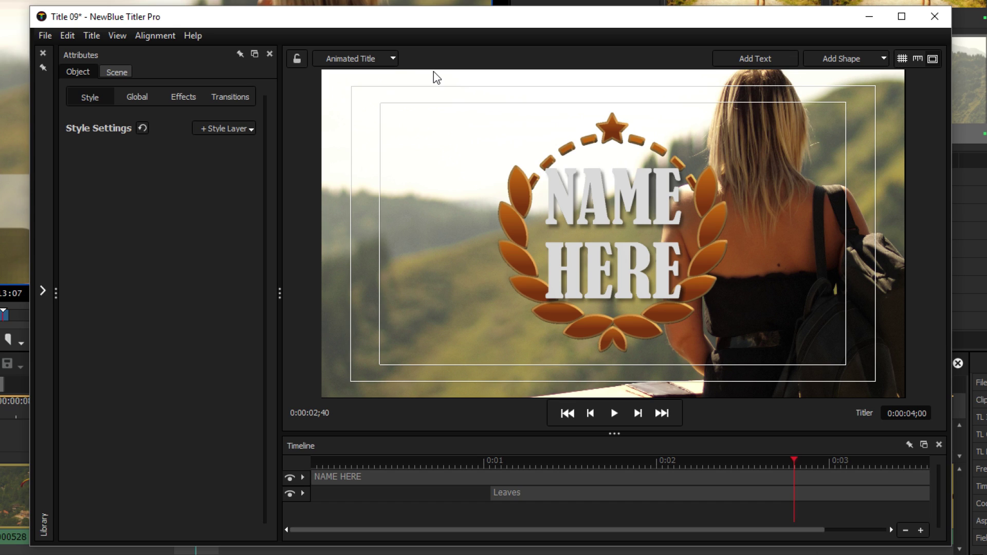
Step: Replace NAME HERE with TITLER PRO 5 and set the 3D face colour to pale green
{"action": "left_click", "coordinate": [578, 187]}
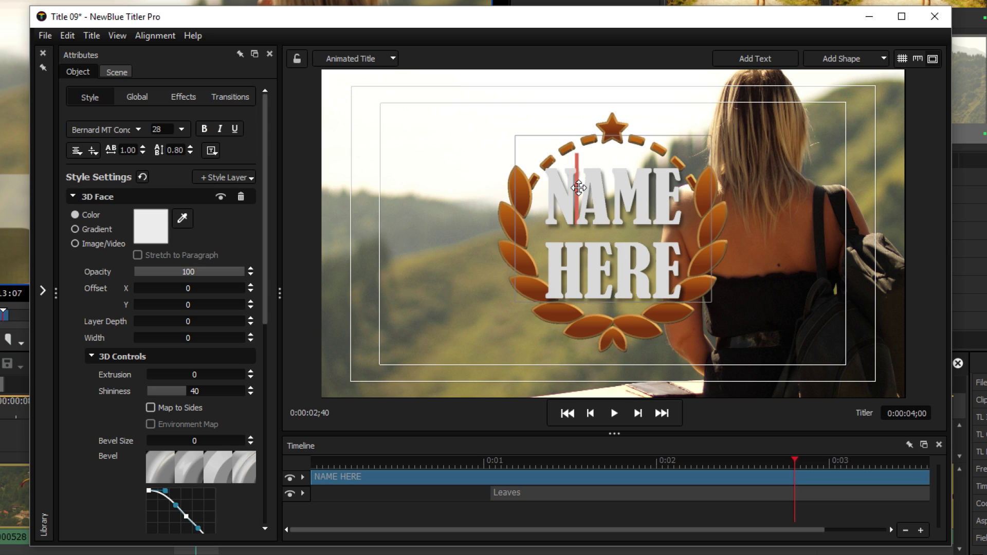
{"action": "key", "text": "ctrl+a"}
{"action": "type", "text": "T"}
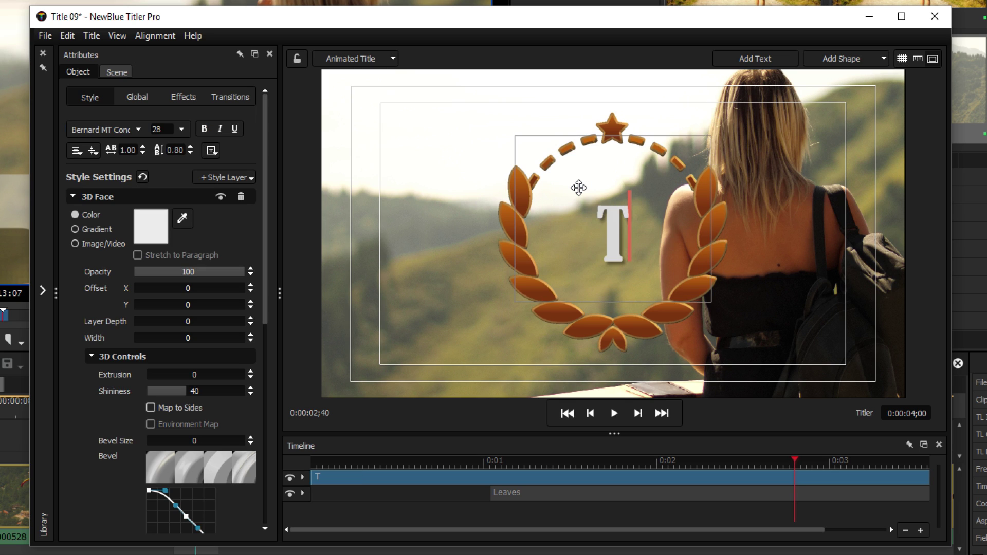
{"action": "type", "text": "ITLER"}
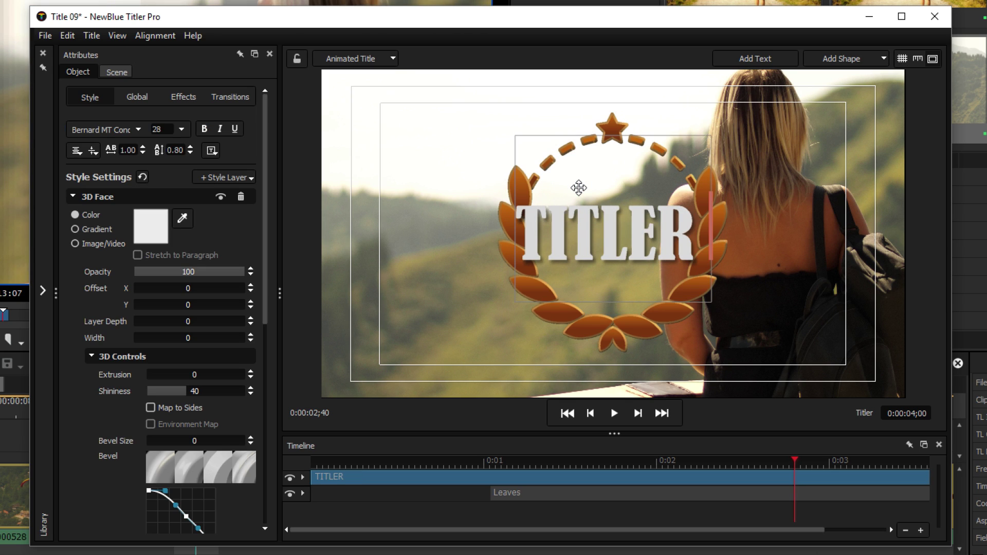
{"action": "type", "text": " PRO"}
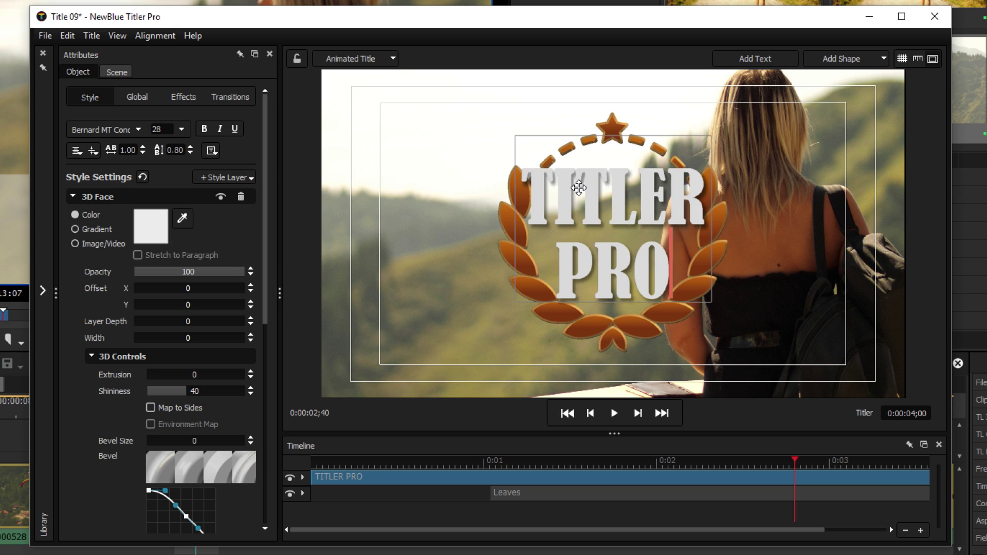
{"action": "type", "text": " 5"}
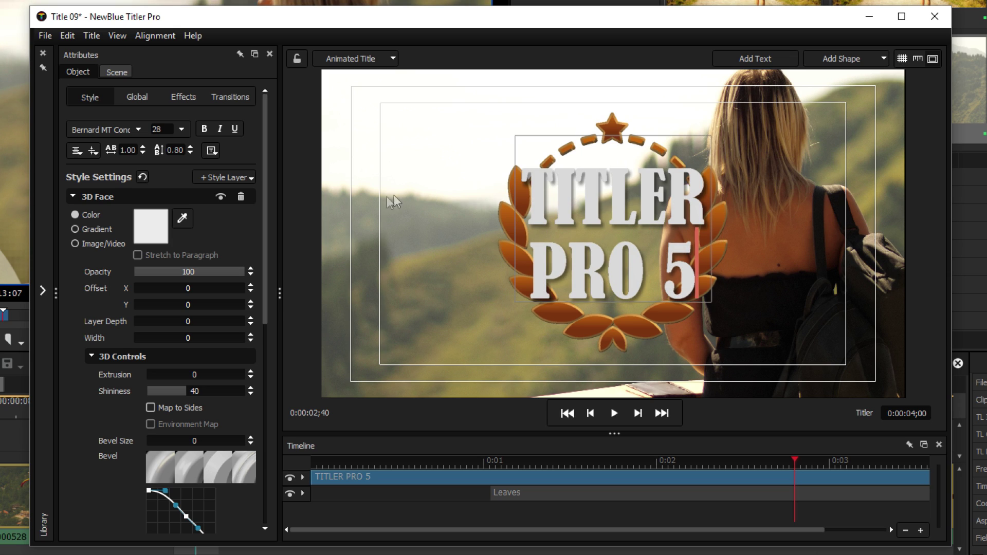
{"action": "left_click", "coordinate": [162, 229]}
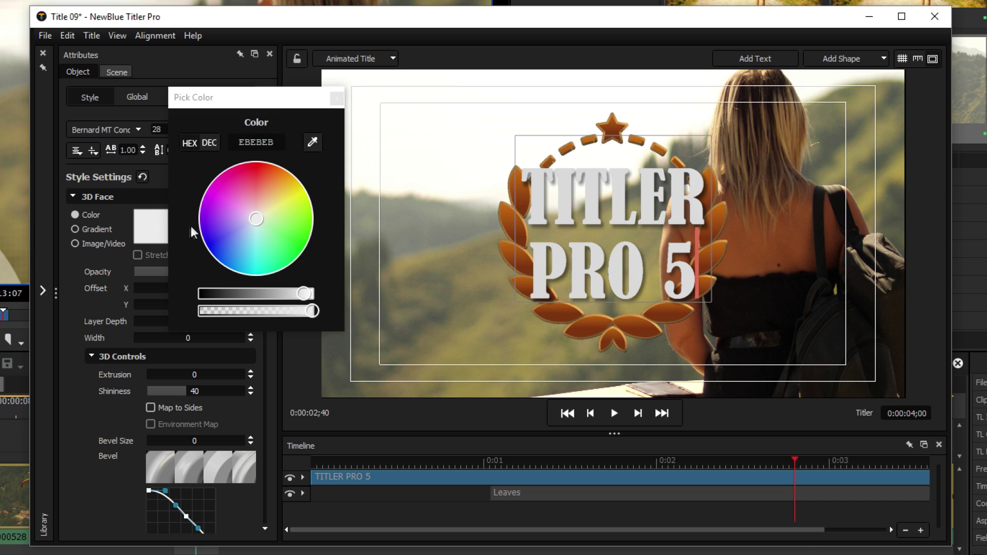
{"action": "left_click_drag", "start_coordinate": [255, 222], "coordinate": [278, 224]}
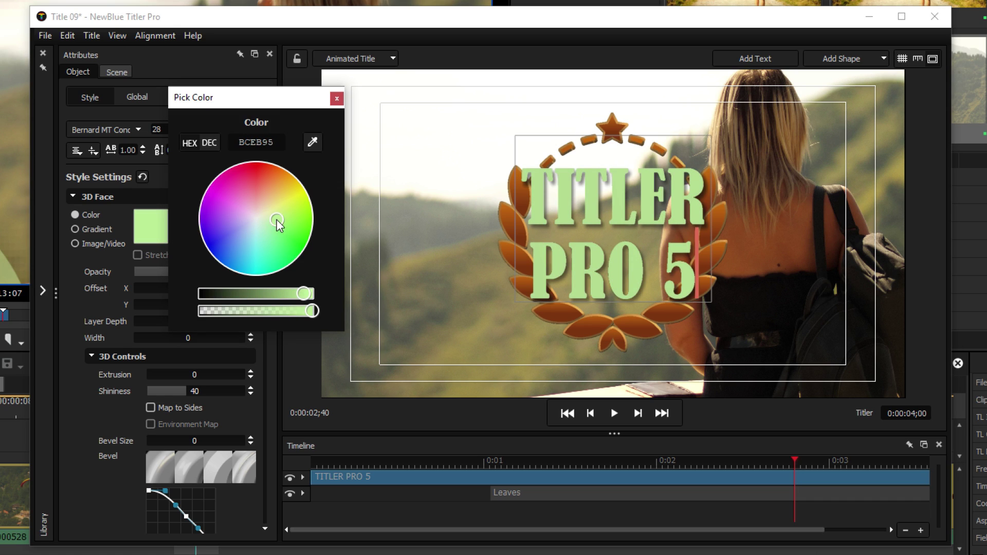
{"action": "left_click", "coordinate": [338, 97]}
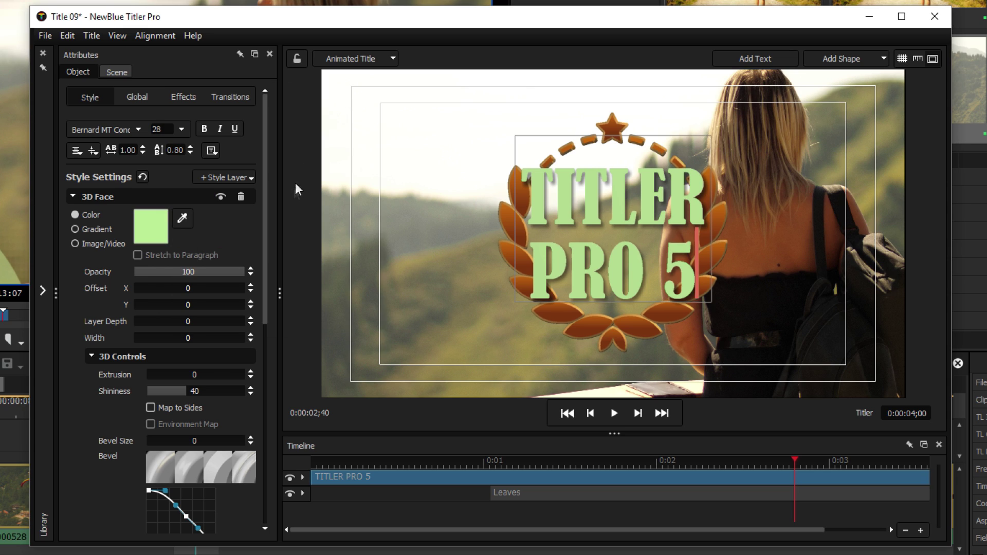
Step: Add the Title List panel, expand and collapse it, then close the Titler Pro window
{"action": "left_click", "coordinate": [278, 295]}
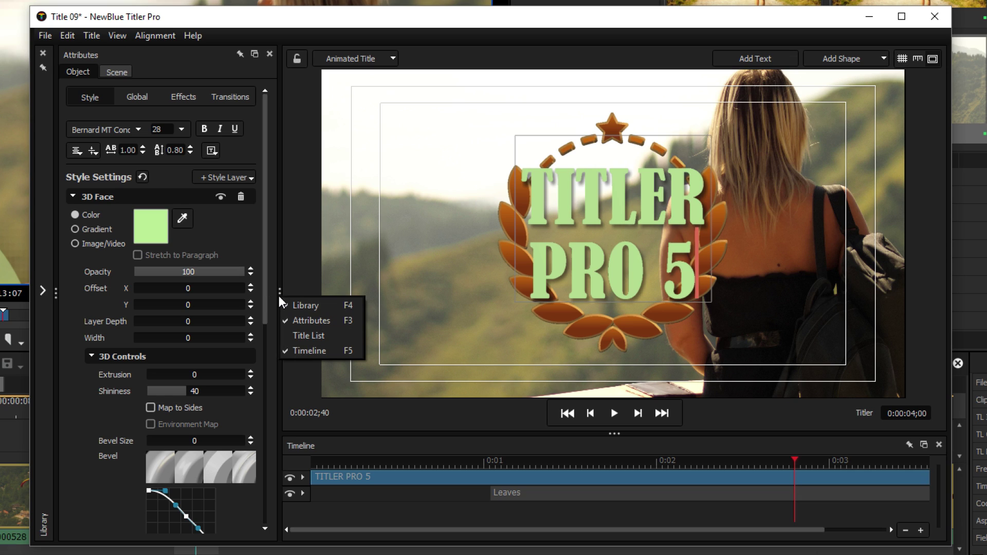
{"action": "left_click", "coordinate": [309, 338]}
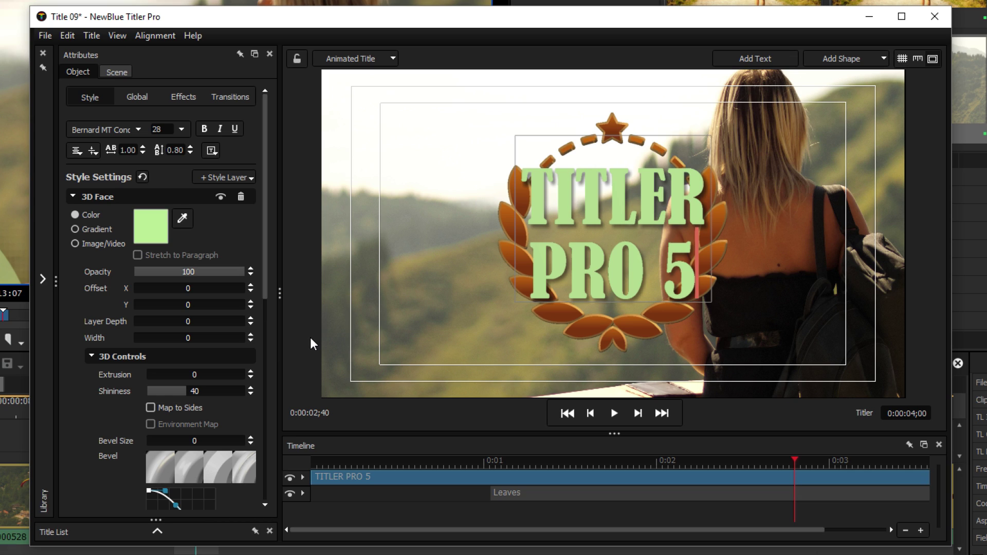
{"action": "left_click", "coordinate": [171, 532]}
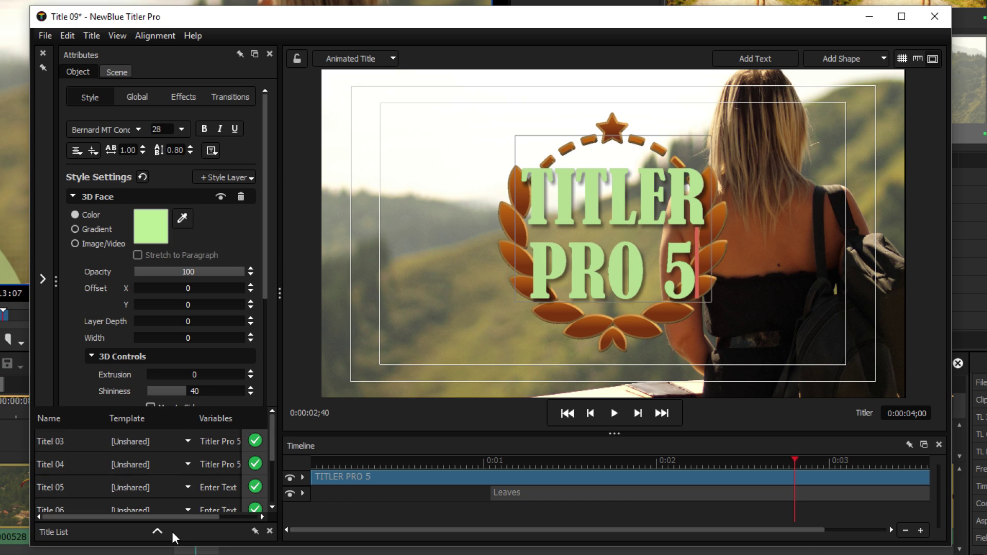
{"action": "left_click", "coordinate": [172, 532]}
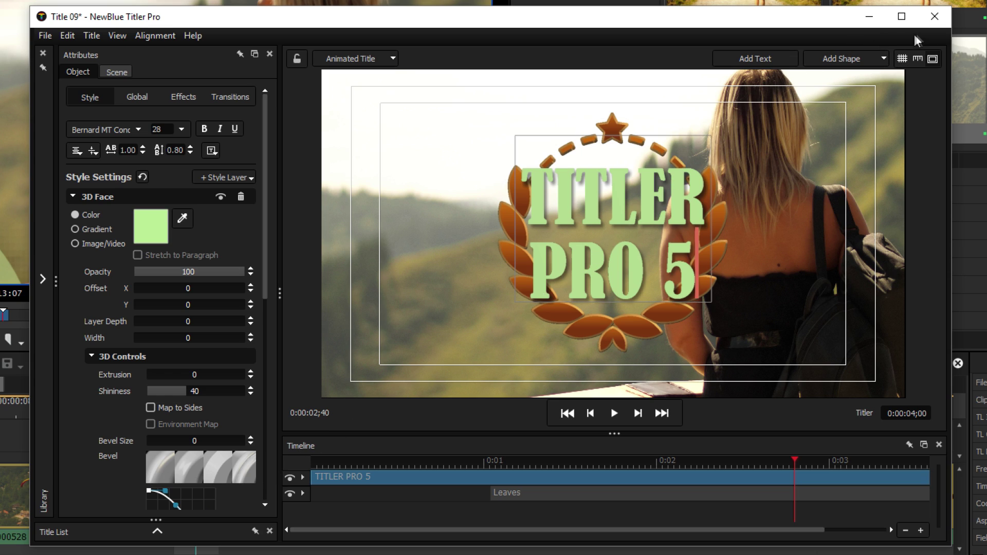
{"action": "left_click", "coordinate": [933, 17]}
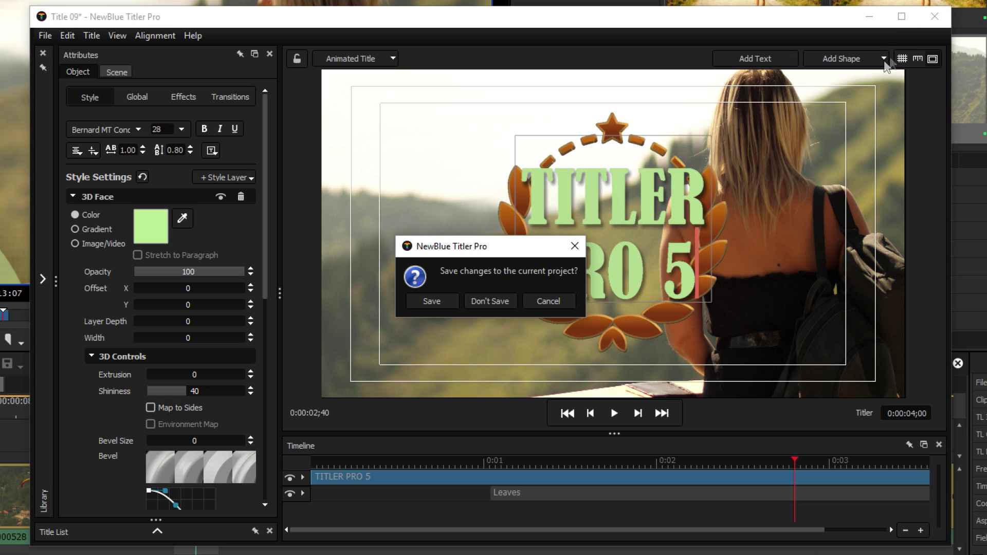